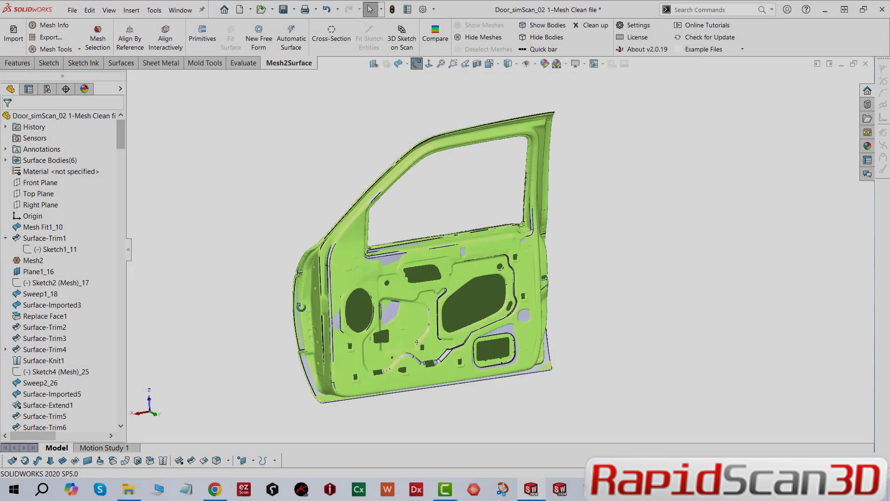
# - Examine the inner and outer sides of the door with the scan mesh and surface bodies overlaid
pyautogui.moveTo(301, 307); pyautogui.dragTo(449, 249, button='middle')
pyautogui.moveTo(450, 249); pyautogui.dragTo(411, 331)
pyautogui.click(550, 25)
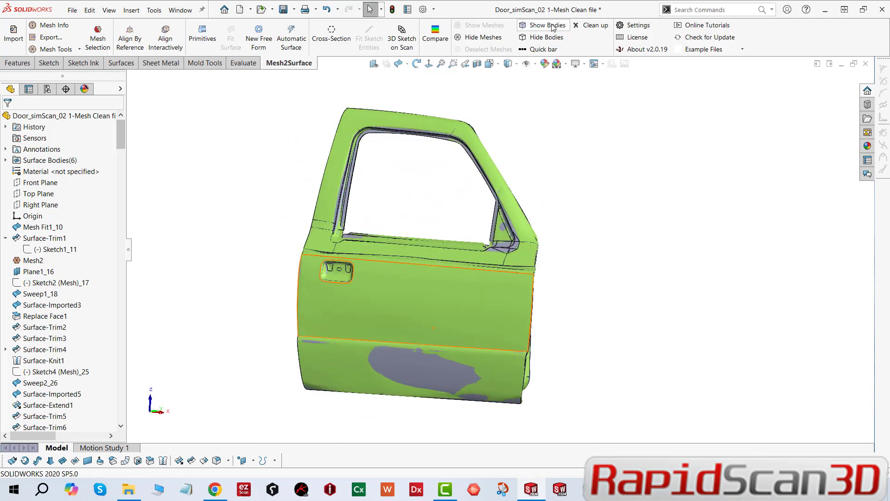
pyautogui.moveTo(394, 306); pyautogui.dragTo(403, 328, button='middle')
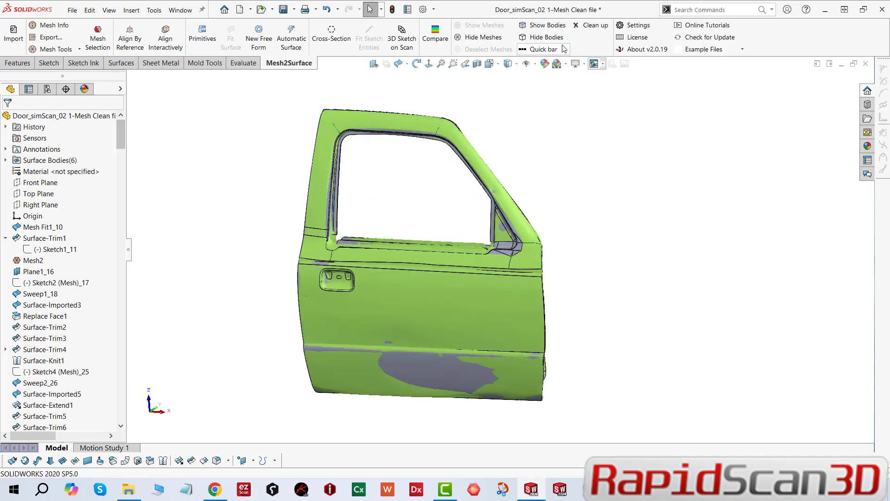
# - Highlight all surface bodies, then examine the bare scan mesh of the lower outer panel with the bodies hidden
pyautogui.click(69, 161)
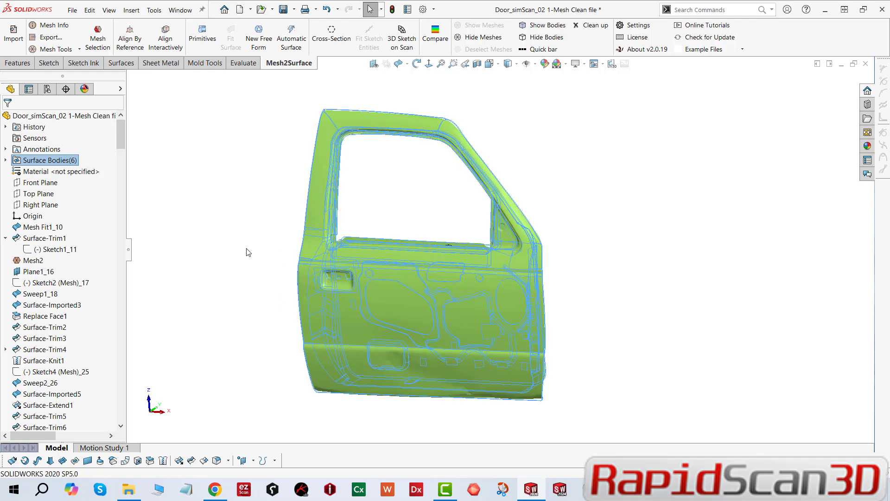
pyautogui.moveTo(405, 410); pyautogui.dragTo(501, 262, button='middle')
pyautogui.scroll(-3, 450, 301)
pyautogui.scroll(-2, 450, 297)
pyautogui.scroll(3, 530, 293)
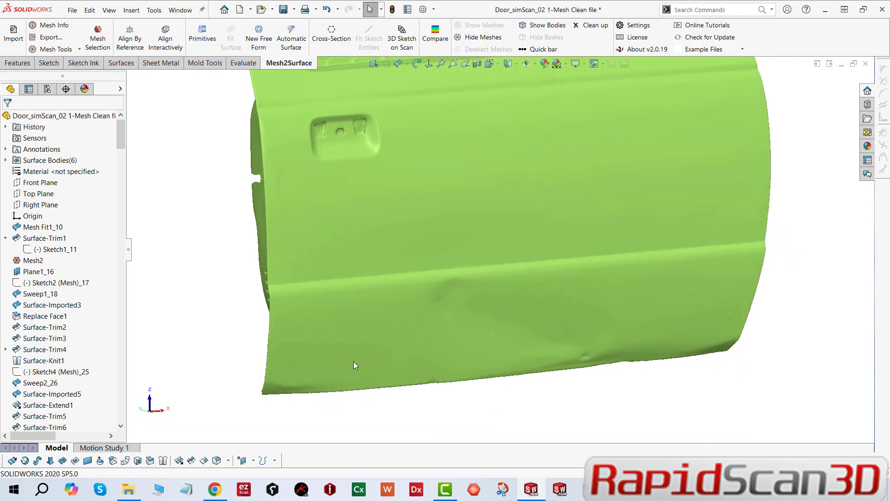
pyautogui.scroll(3, 418, 311)
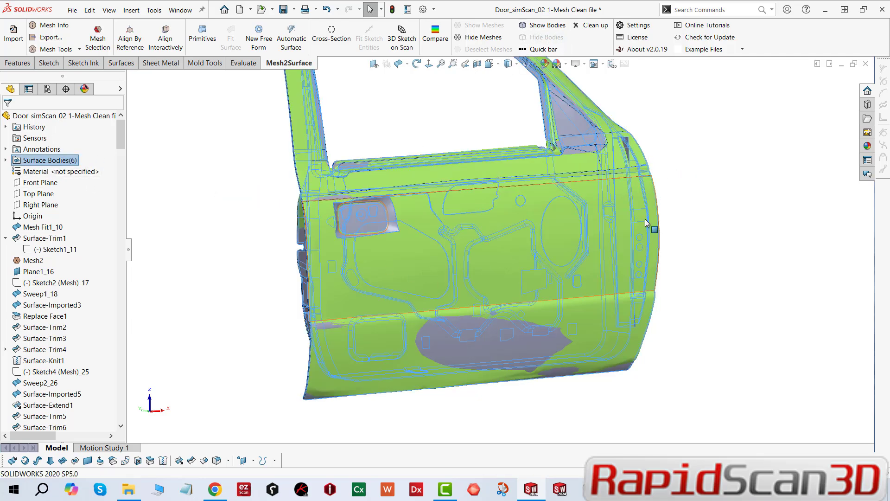
# - List the part's surface bodies, highlight Fillet98, and review the door's modelling features from the inner side
pyautogui.click(687, 234)
pyautogui.moveTo(552, 253); pyautogui.dragTo(343, 257, button='middle')
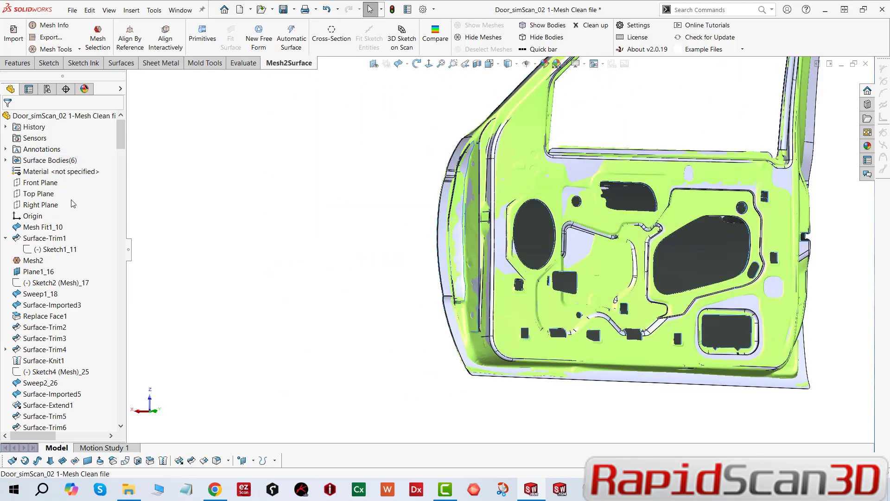
pyautogui.click(6, 161)
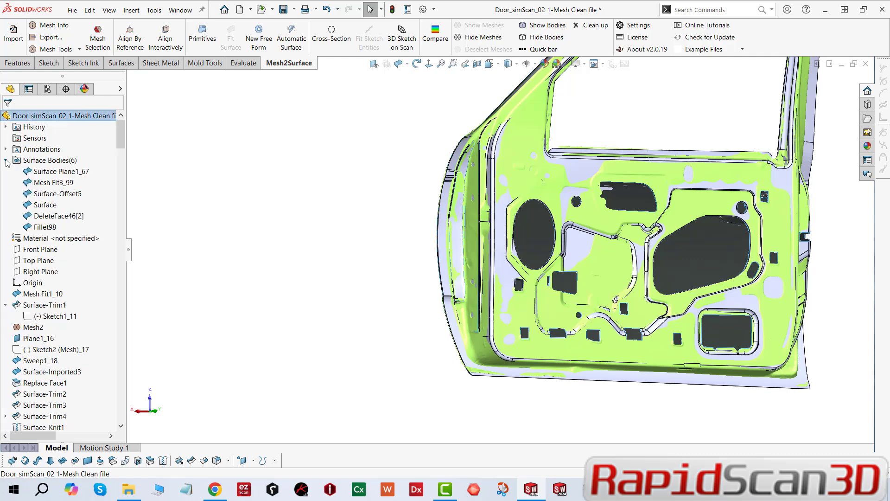
pyautogui.click(33, 227)
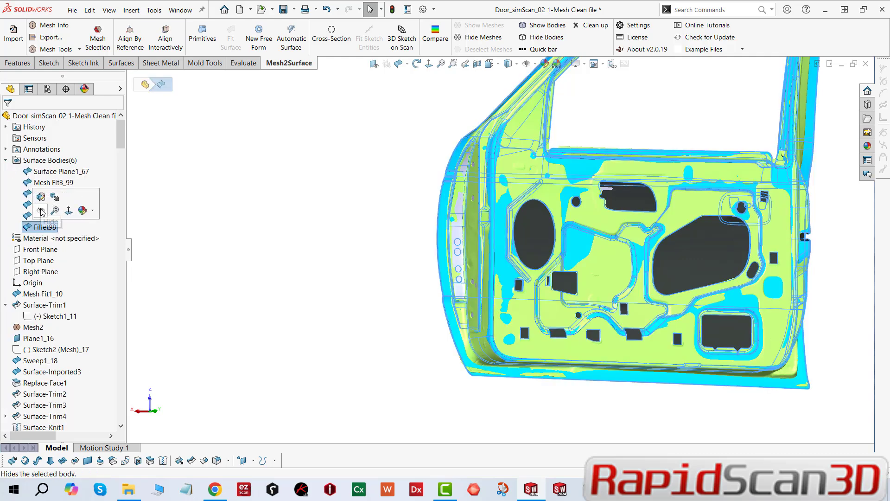
pyautogui.moveTo(122, 131); pyautogui.dragTo(116, 232)
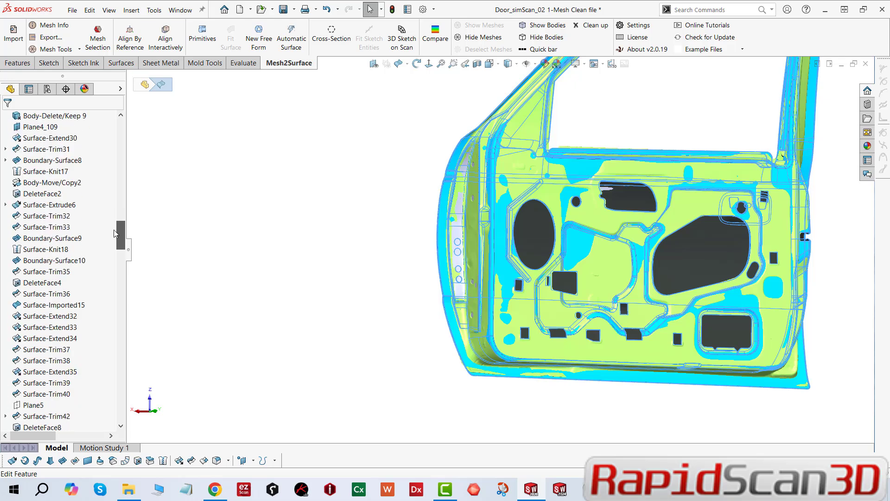
pyautogui.scroll(20, 69, 183)
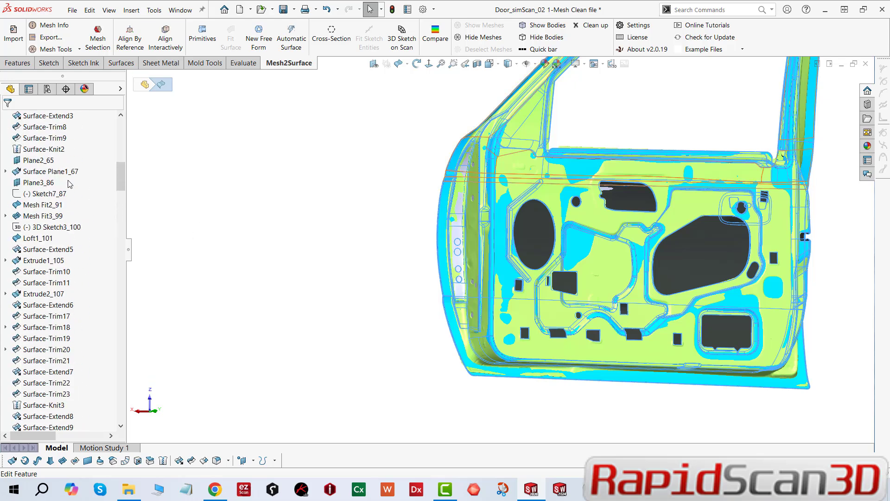
# - Undo the last body visibility changes and check the mesh and surface overlay on the door's outer side
pyautogui.click(327, 9)
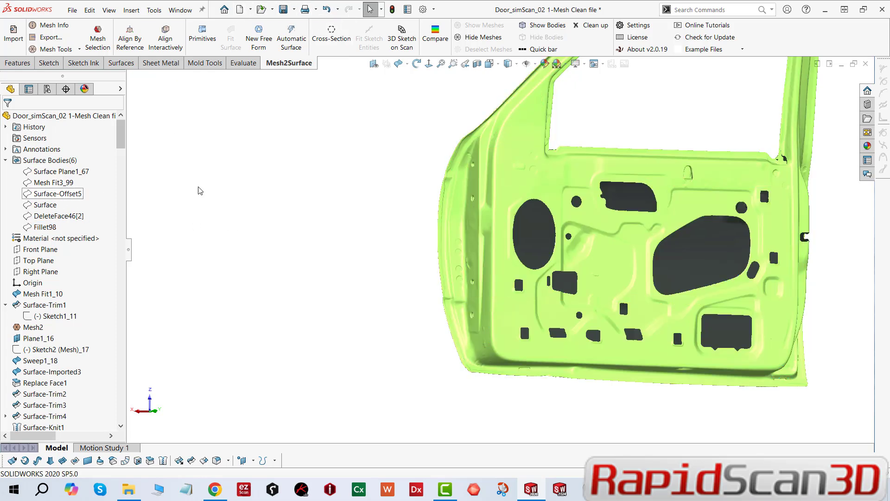
pyautogui.click(327, 9)
pyautogui.moveTo(380, 300); pyautogui.dragTo(505, 308, button='middle')
pyautogui.keyDown('ctrl'); pyautogui.moveTo(386, 309); pyautogui.dragTo(596, 367, button='middle'); pyautogui.keyUp('ctrl')
pyautogui.scroll(2, 495, 318)
pyautogui.moveTo(495, 318)
pyautogui.mouseDown(button='middle')
pyautogui.moveTo(511, 336)
pyautogui.moveTo(491, 345)
pyautogui.moveTo(511, 324)
pyautogui.mouseUp(button='middle')
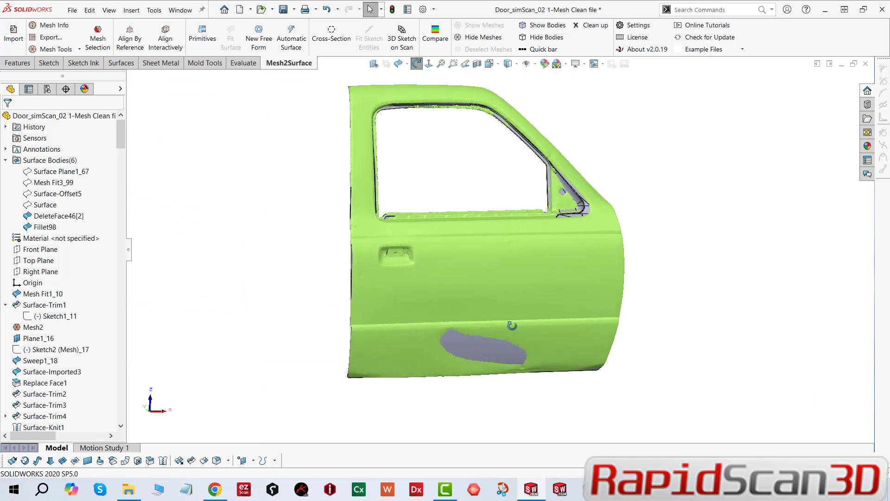
# - Roll the feature history back to just before Plane1_16 and inspect the first trimmed surface against the scan
pyautogui.rightClick(37, 343)
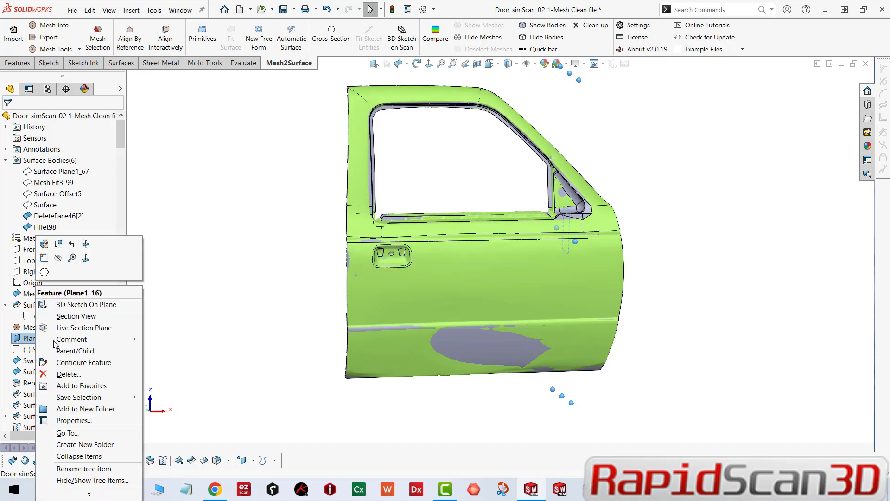
pyautogui.click(71, 246)
pyautogui.moveTo(494, 253)
pyautogui.mouseDown(button='middle')
pyautogui.moveTo(493, 240)
pyautogui.moveTo(446, 277)
pyautogui.mouseUp(button='middle')
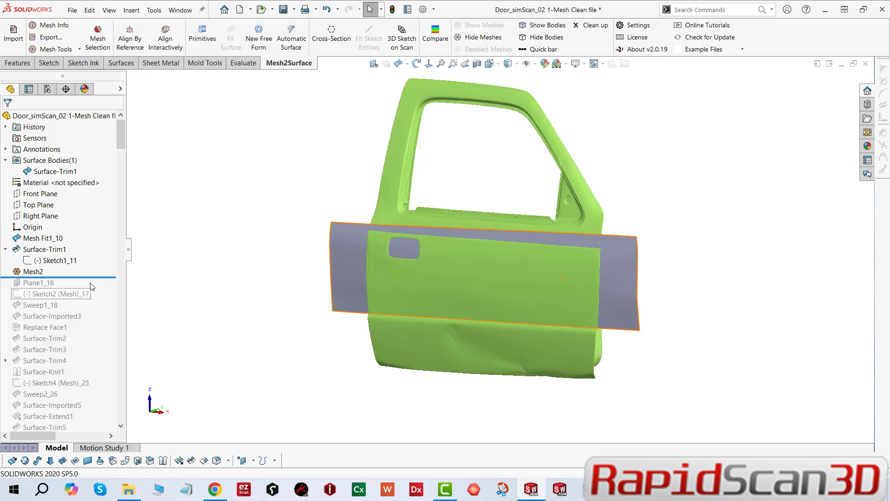
# - Roll the feature history forward to just after Surface-Extend1
pyautogui.moveTo(85, 415); pyautogui.dragTo(78, 416)
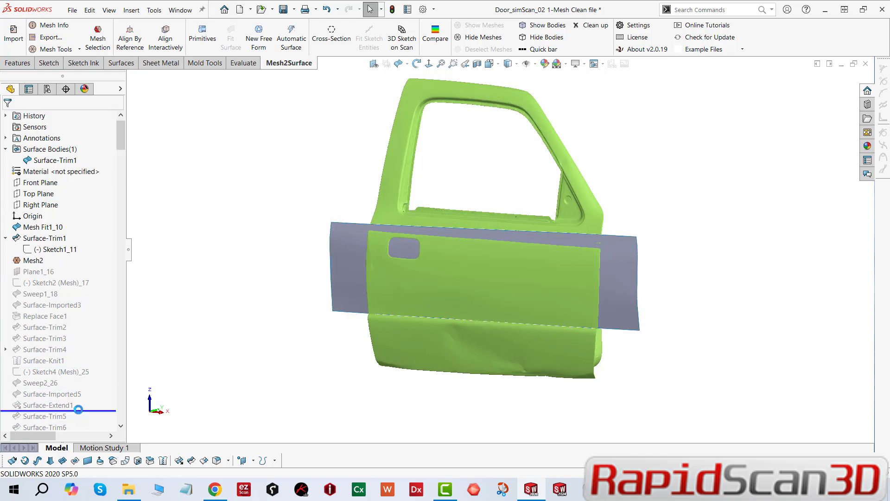
pyautogui.scroll(-15, 118, 151)
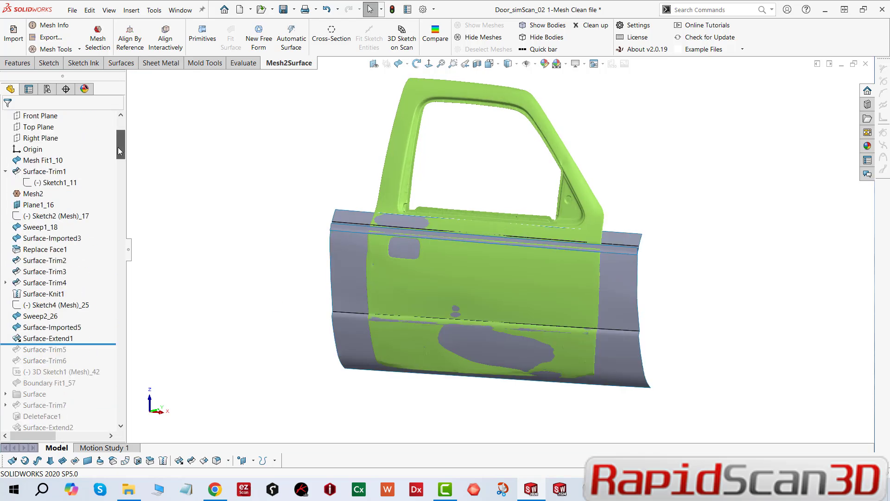
pyautogui.moveTo(119, 176); pyautogui.dragTo(120, 162)
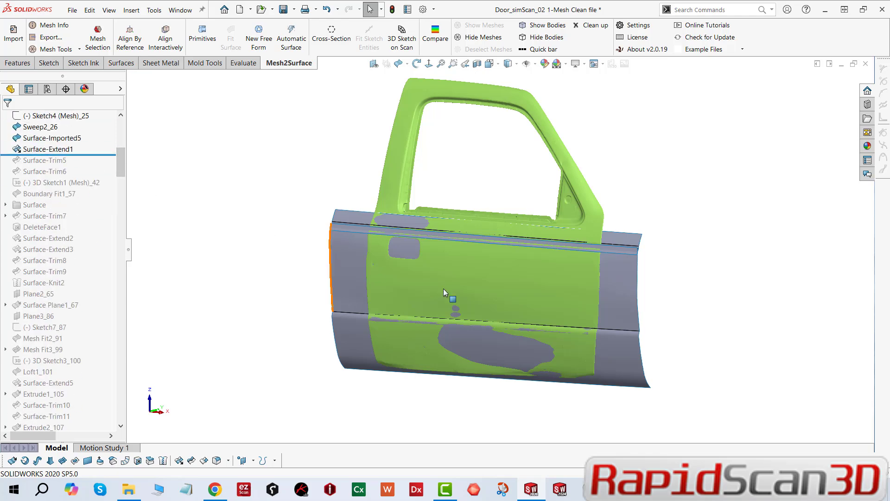
# - Compare the outer panel surfaces with the scan in a deviation map, then turn the comparison off
pyautogui.moveTo(441, 283); pyautogui.dragTo(501, 334, button='middle')
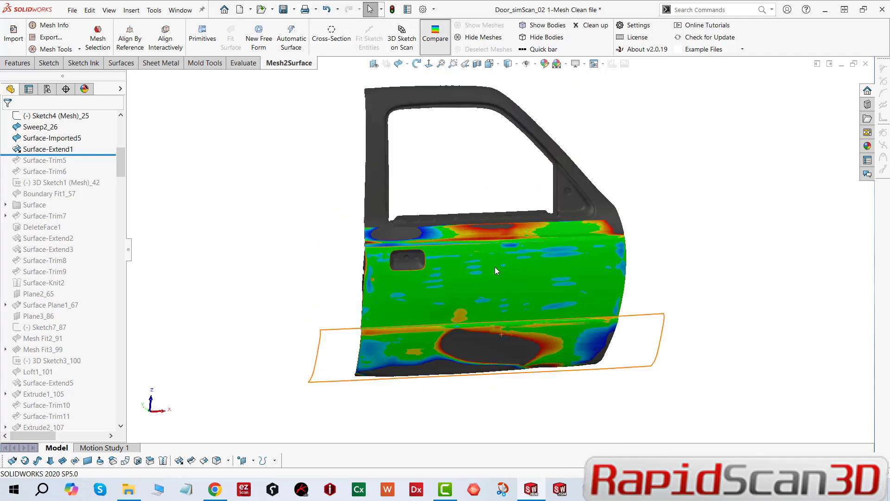
pyautogui.moveTo(513, 301); pyautogui.dragTo(459, 352, button='middle')
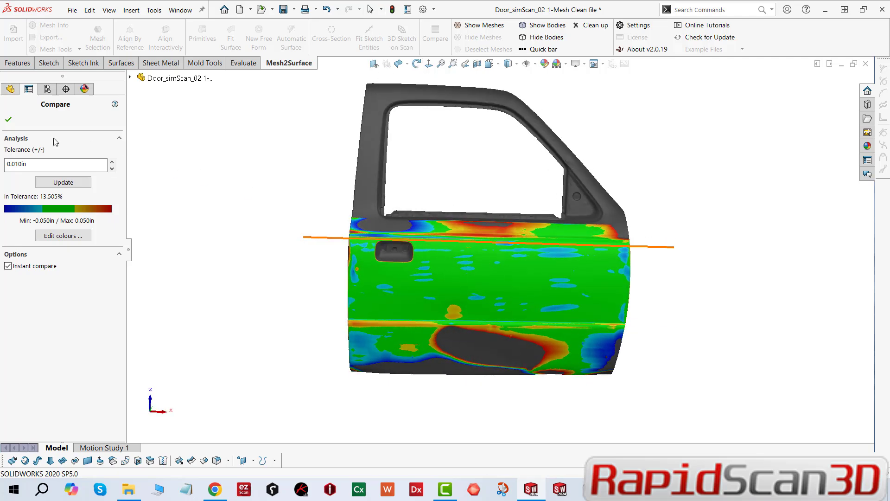
pyautogui.click(9, 120)
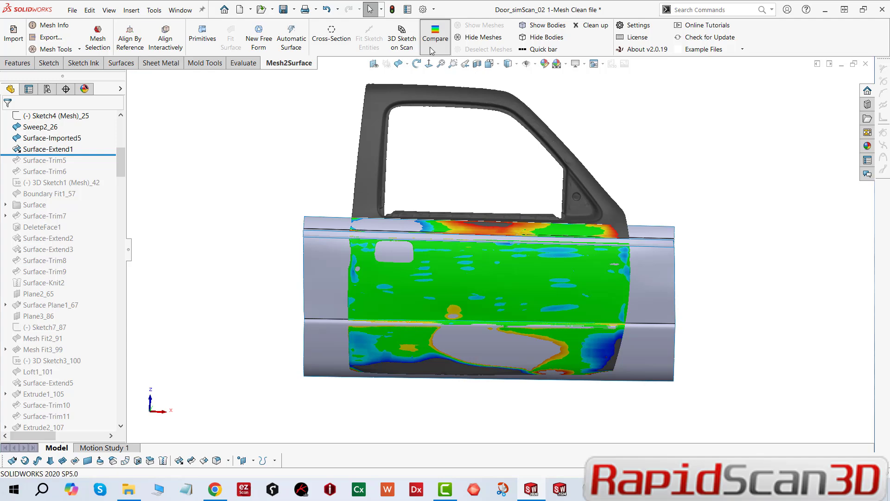
pyautogui.click(430, 48)
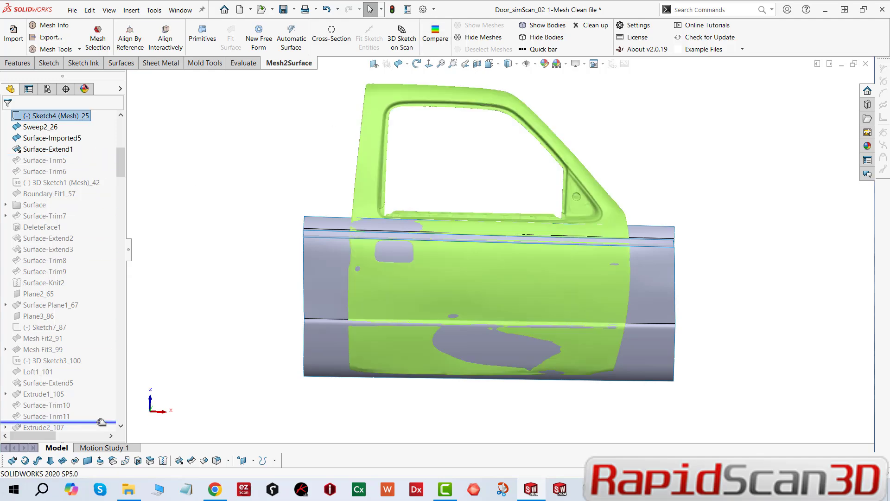
# - Roll the feature history forward to just after Surface-Trim11 and inspect the extruded perimeter surface from the door's edge
pyautogui.scroll(-3, 102, 421)
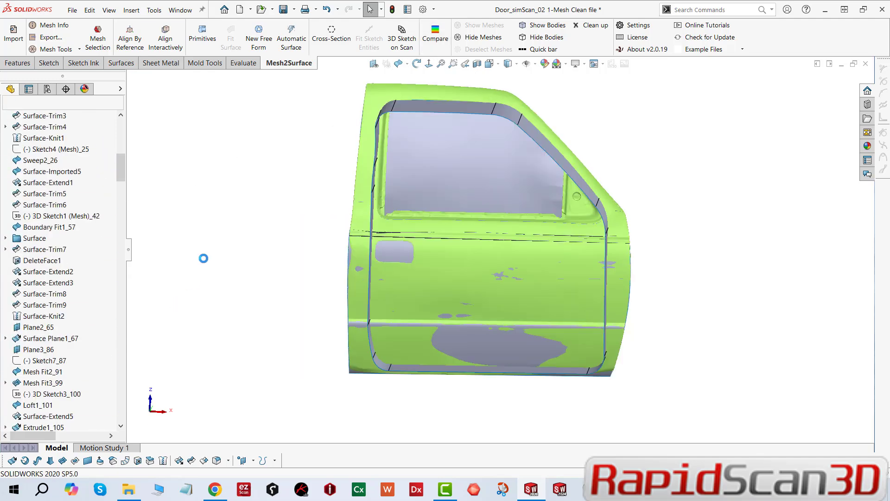
pyautogui.moveTo(433, 276); pyautogui.dragTo(318, 251, button='middle')
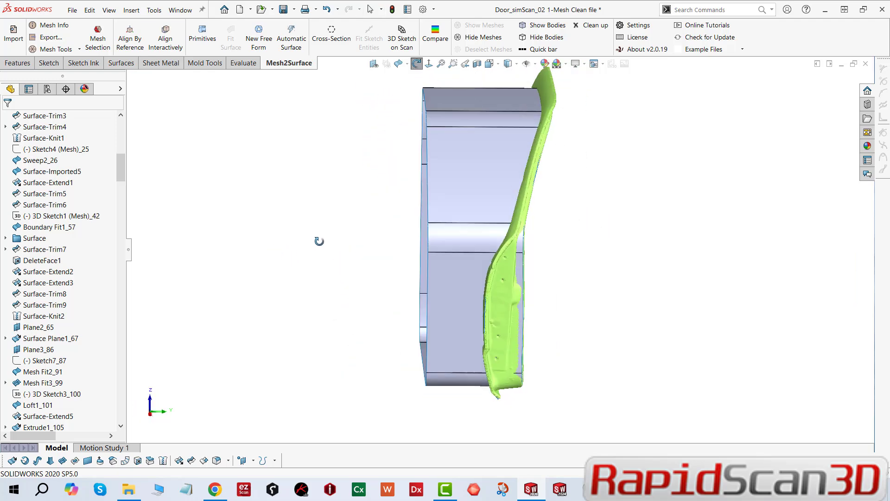
# - Roll the feature history forward to just after Surface-Trim27 and inspect the door from the inner side
pyautogui.moveTo(121, 175); pyautogui.dragTo(108, 233)
pyautogui.scroll(6, 108, 202)
pyautogui.scroll(4, 83, 179)
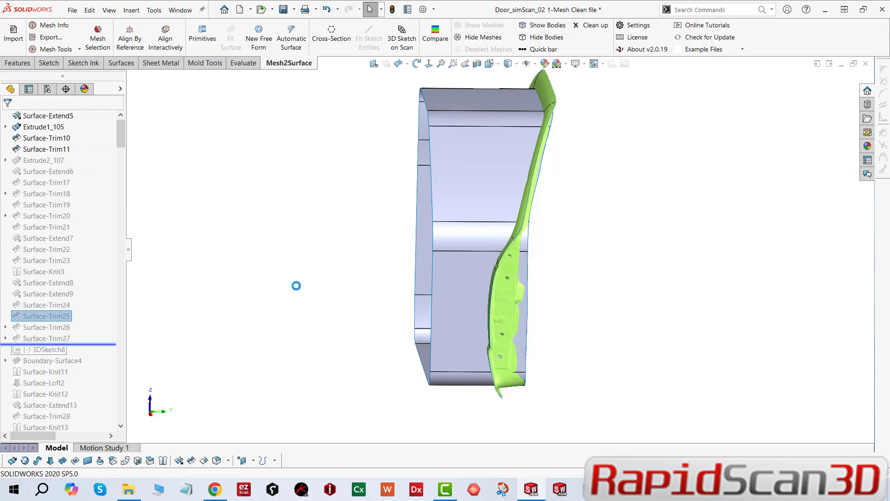
pyautogui.moveTo(482, 283); pyautogui.dragTo(424, 300, button='middle')
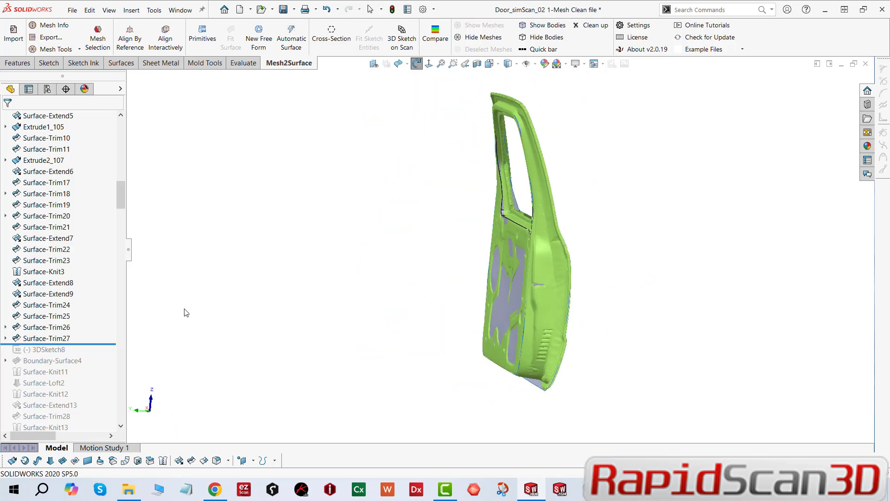
# - Roll the feature history forward to just after Body-Delete/Keep 9 and inspect the inner panel surfaces against the mesh
pyautogui.moveTo(106, 344); pyautogui.dragTo(105, 357)
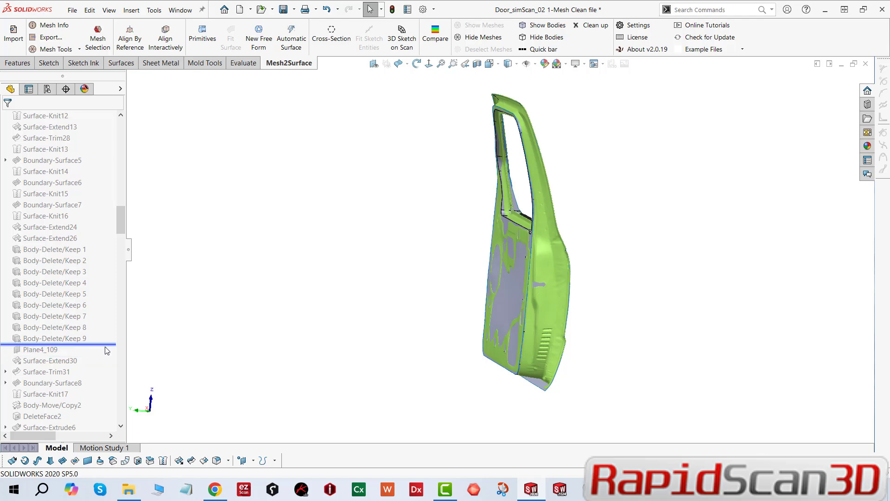
pyautogui.moveTo(550, 312); pyautogui.dragTo(677, 278, button='middle')
pyautogui.click(546, 23)
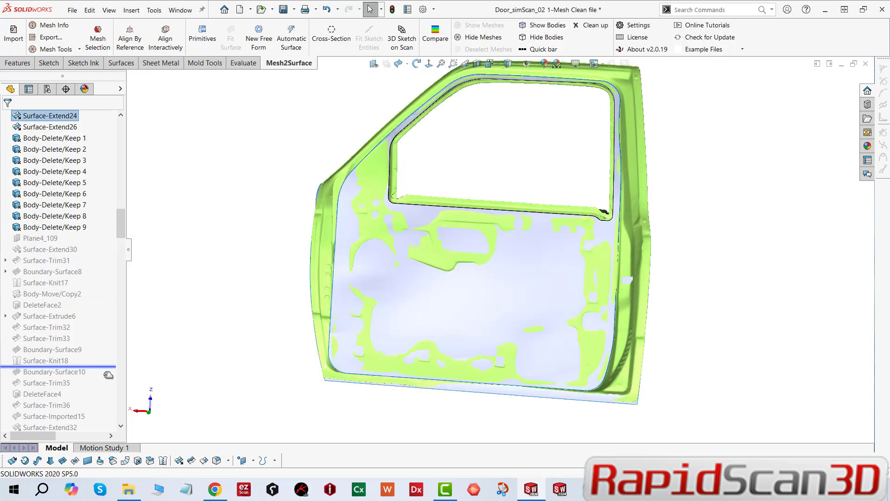
# - Roll the feature history forward to just after DeleteFace4 and review the outer door's deviation map against the scan
pyautogui.moveTo(492, 289); pyautogui.dragTo(704, 363, button='middle')
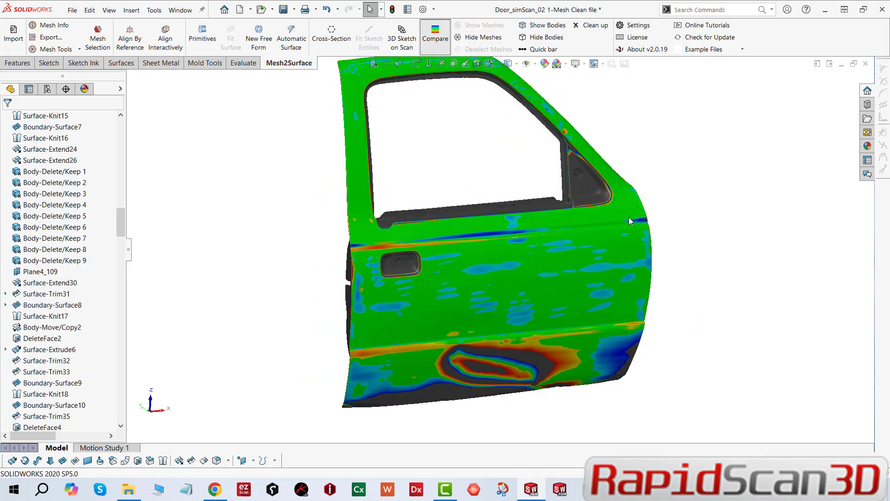
pyautogui.moveTo(569, 365); pyautogui.dragTo(438, 283, button='middle')
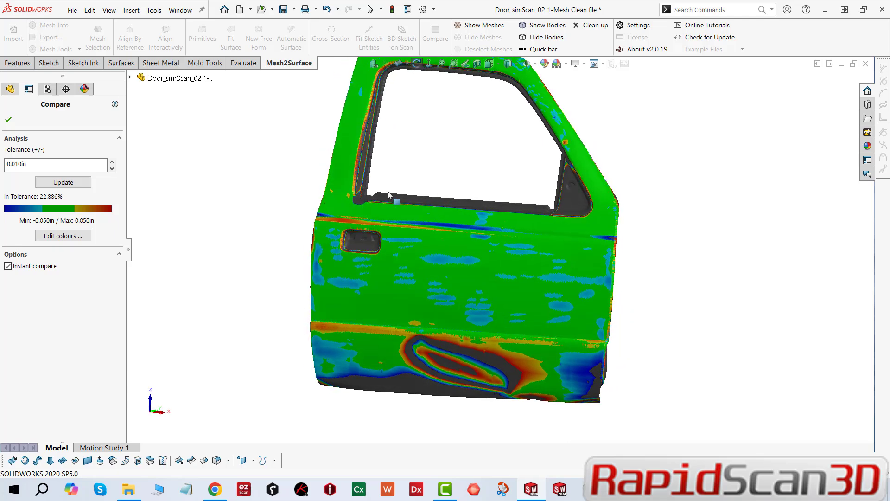
pyautogui.click(9, 120)
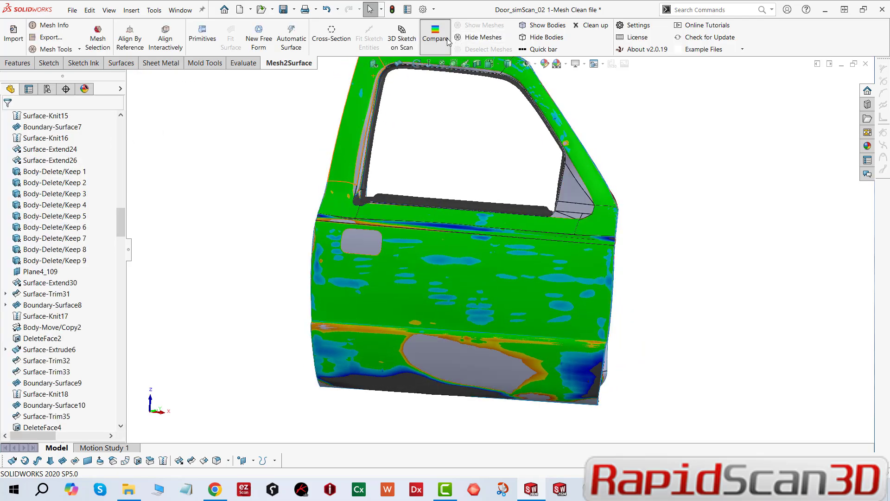
# - Roll the feature history forward past Surface-Knit25 to just after Cut-Extrude4, checking the inner panel
pyautogui.scroll(-9, 121, 240)
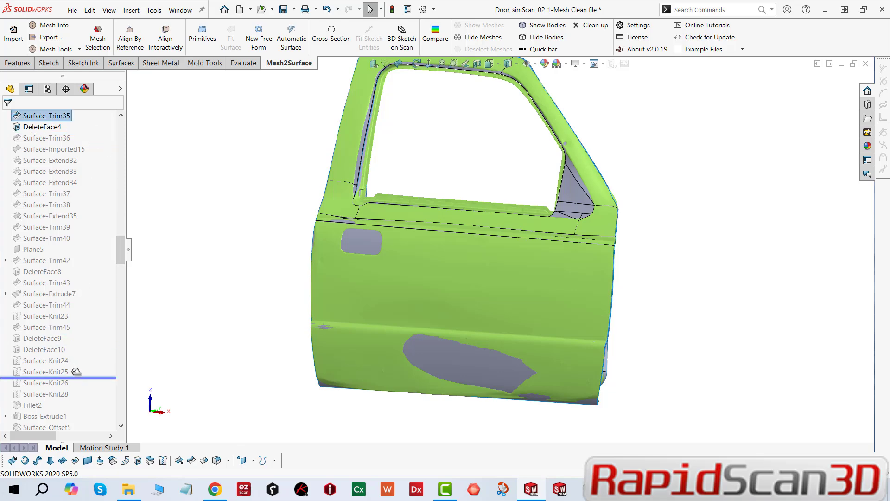
pyautogui.moveTo(496, 264); pyautogui.dragTo(313, 321, button='middle')
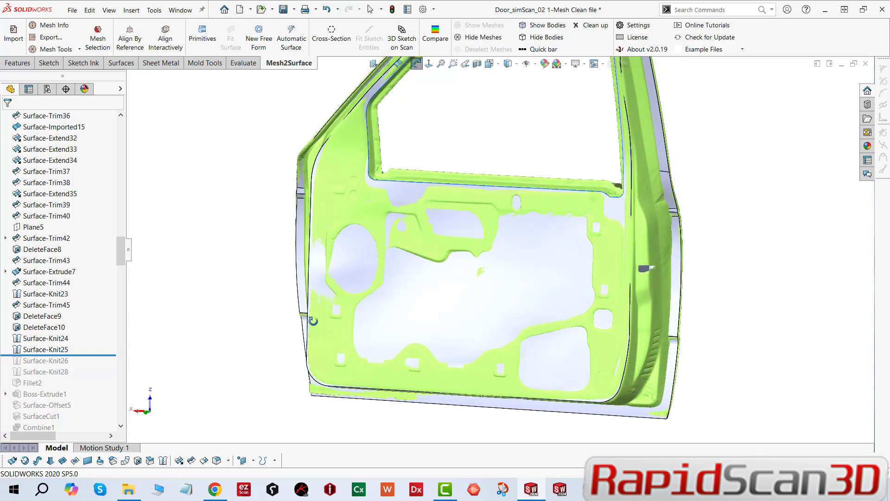
pyautogui.moveTo(103, 359); pyautogui.dragTo(90, 388)
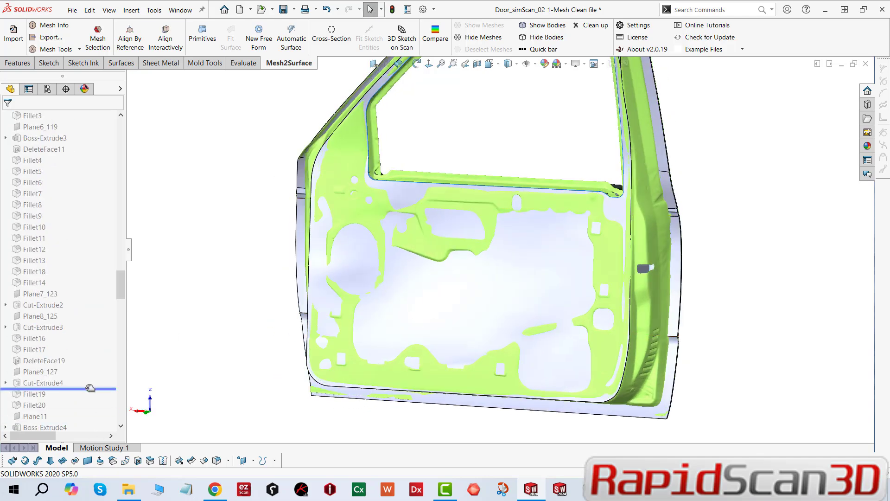
pyautogui.moveTo(402, 239); pyautogui.dragTo(416, 272, button='middle')
# - Roll the feature history forward past Fillet37 to the final feature, Fillet98, and inspect the detailed inner panel
pyautogui.moveTo(107, 379); pyautogui.dragTo(88, 385)
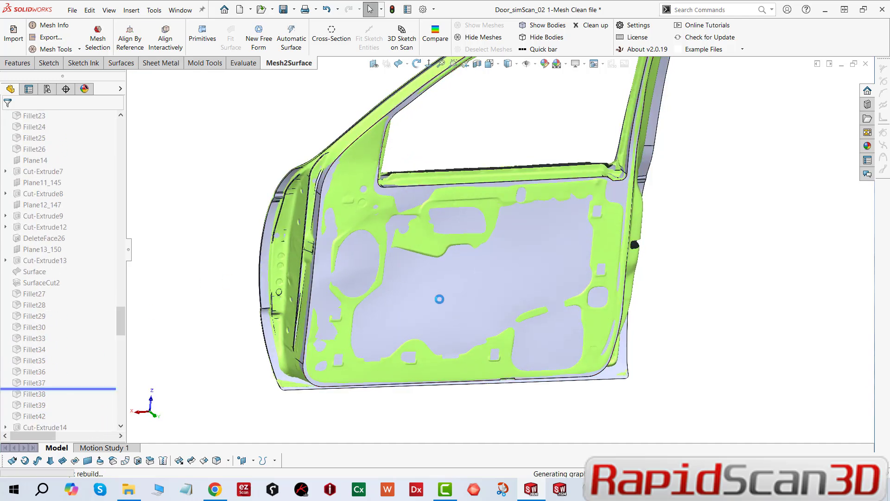
pyautogui.moveTo(491, 304); pyautogui.dragTo(179, 347, button='middle')
pyautogui.moveTo(98, 401); pyautogui.dragTo(84, 419)
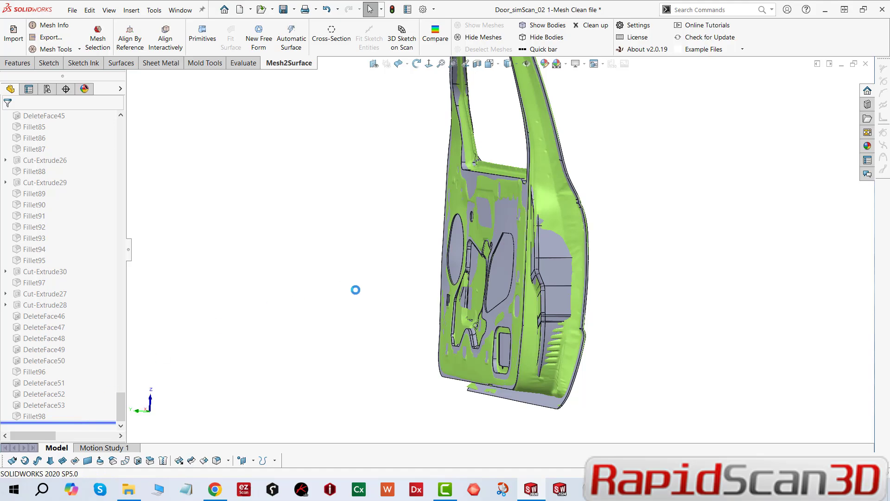
pyautogui.moveTo(570, 296); pyautogui.dragTo(617, 218, button='middle')
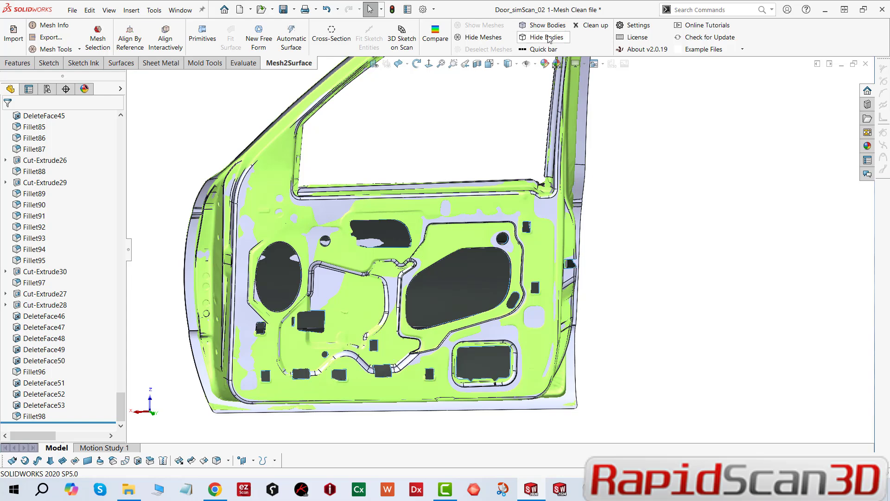
# - Hide the scan mesh and examine the completed door surface model from the outer and inner sides
pyautogui.moveTo(414, 267); pyautogui.dragTo(572, 302, button='middle')
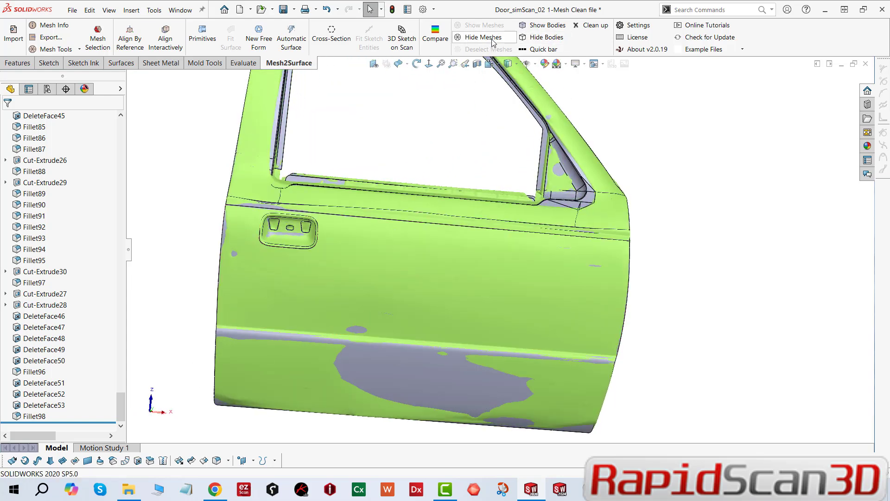
pyautogui.moveTo(402, 344); pyautogui.dragTo(267, 375, button='middle')
pyautogui.scroll(3, 437, 304)
pyautogui.moveTo(437, 303); pyautogui.dragTo(383, 283, button='middle')
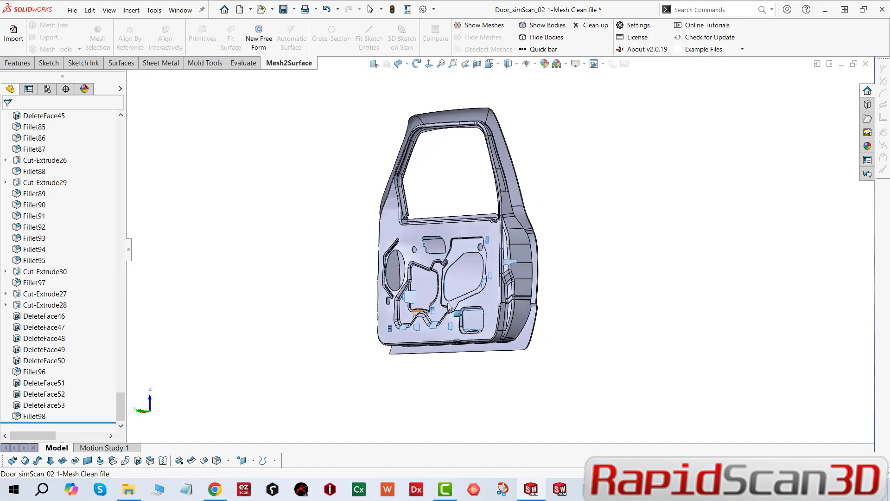
# - Examine the inner panel's side flange and lower recess up close, and return to the list of surface bodies
pyautogui.scroll(-10, 498, 313)
pyautogui.moveTo(467, 231); pyautogui.dragTo(449, 271, button='middle')
pyautogui.moveTo(120, 407); pyautogui.dragTo(119, 132)
pyautogui.click(20, 161)
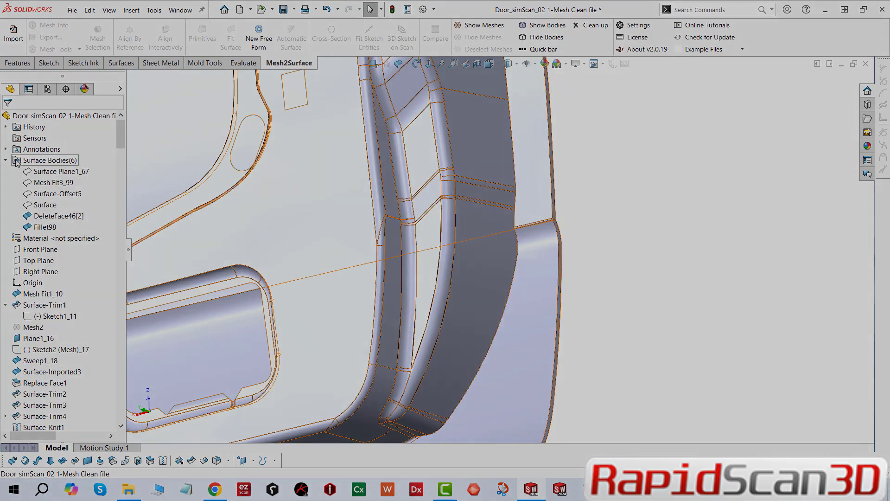